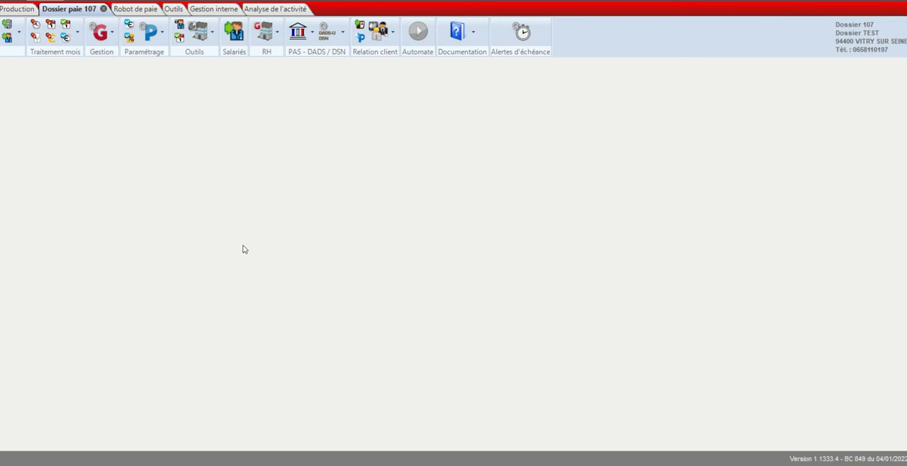
- Create a new bonus profile (profil prime) with the code PCCN01
{"action": "left_click", "coordinate": [154, 34]}
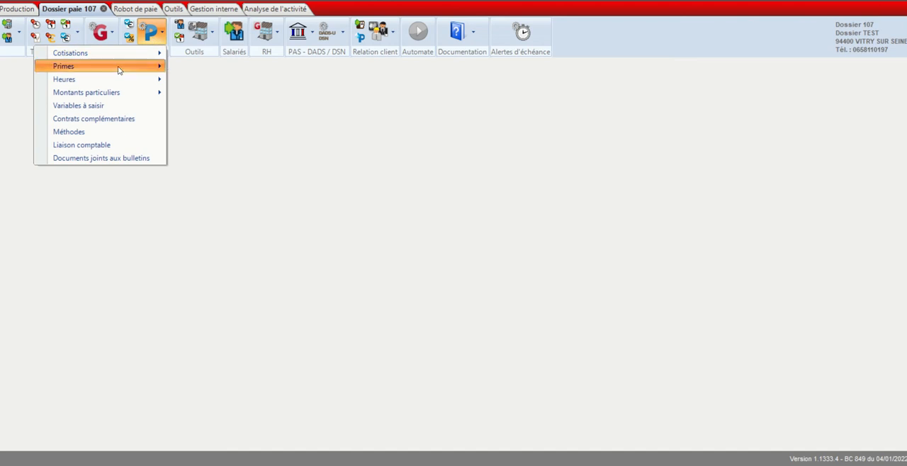
{"action": "mouse_move", "coordinate": [117, 66]}
{"action": "left_click", "coordinate": [208, 65]}
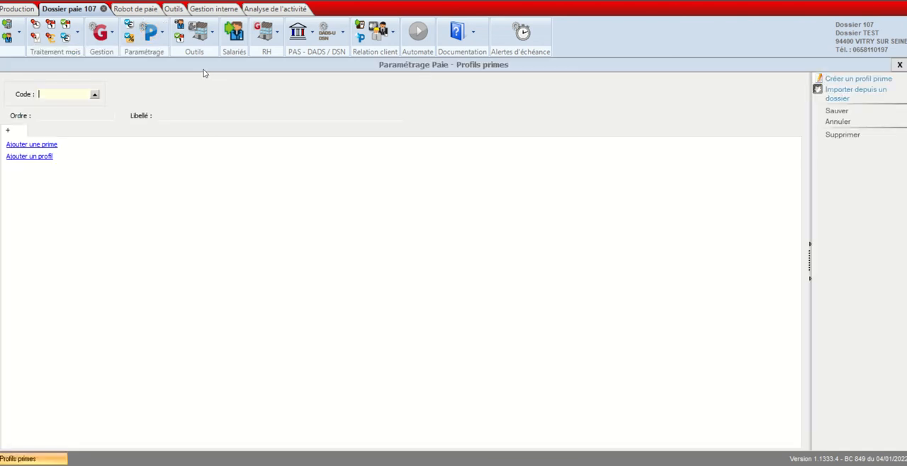
{"action": "left_click", "coordinate": [855, 82]}
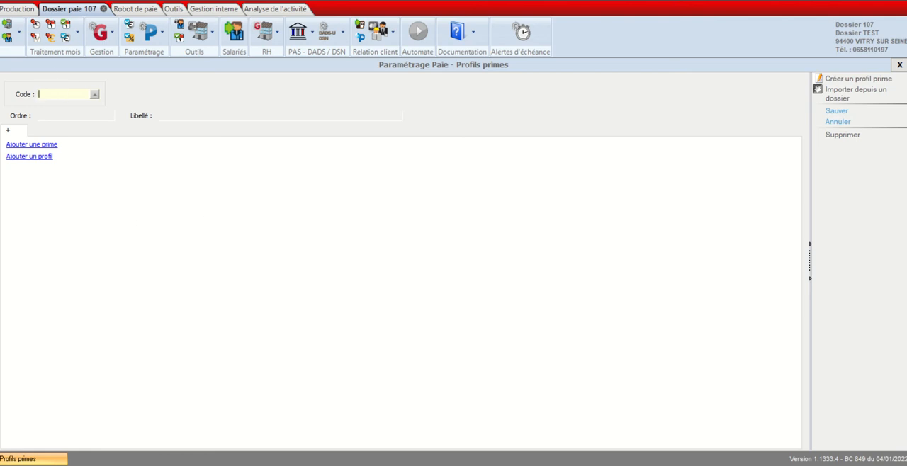
{"action": "type", "text": "PCCN01"}
- Label the new bonus profile "Prime pour tous"
{"action": "left_click", "coordinate": [190, 114]}
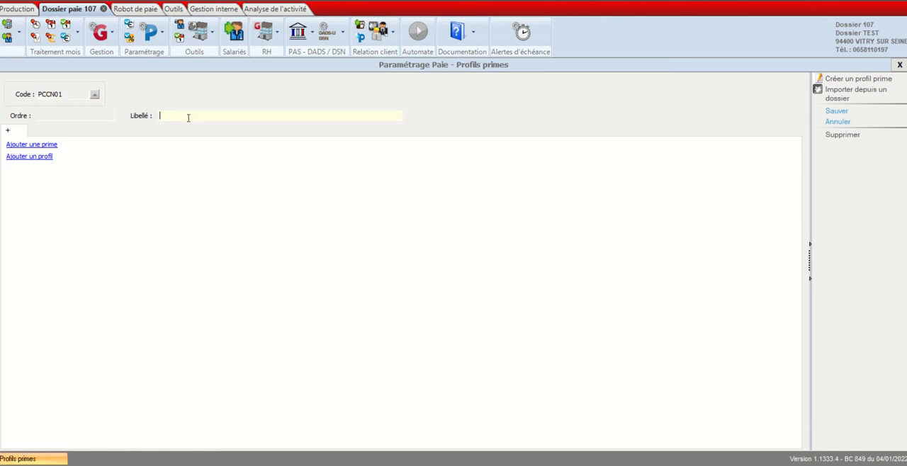
{"action": "type", "text": "Prime pour tous"}
- Add a bonus to the profile and browse the list of model bonus codes without choosing one
{"action": "left_click", "coordinate": [19, 146]}
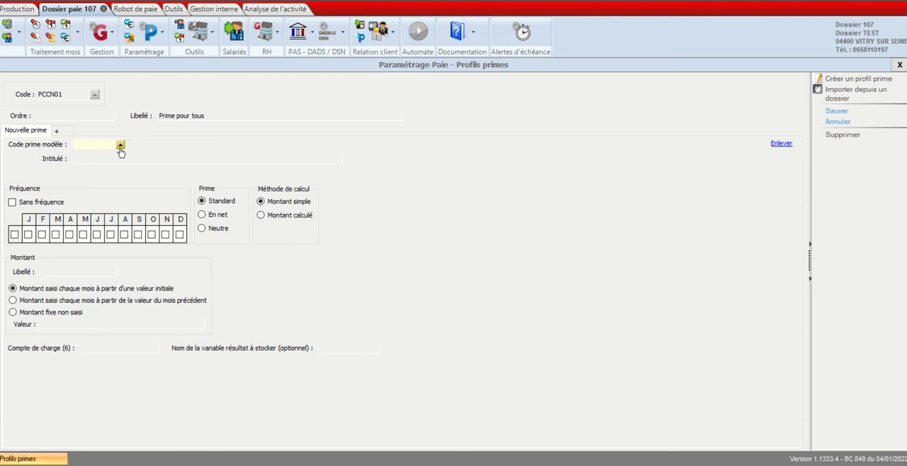
{"action": "left_click", "coordinate": [120, 149]}
{"action": "scroll", "coordinate": [408, 235], "scroll_direction": "down", "scroll_amount": 15}
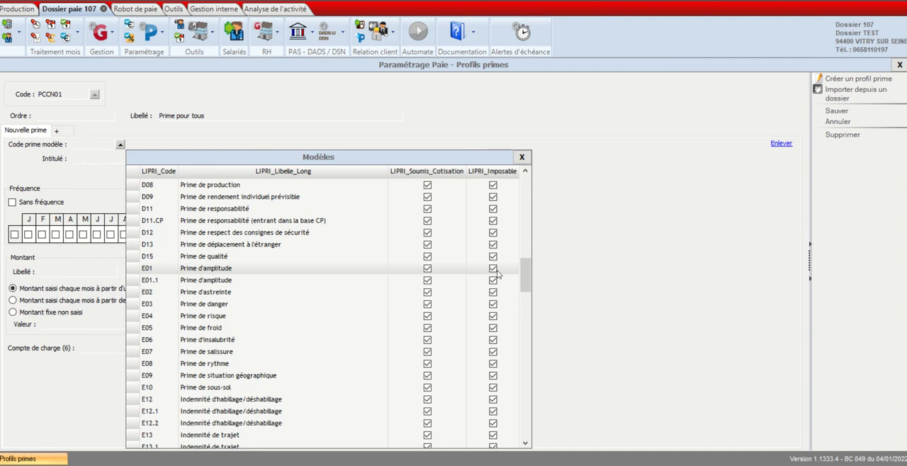
{"action": "left_click_drag", "start_coordinate": [526, 273], "coordinate": [525, 186]}
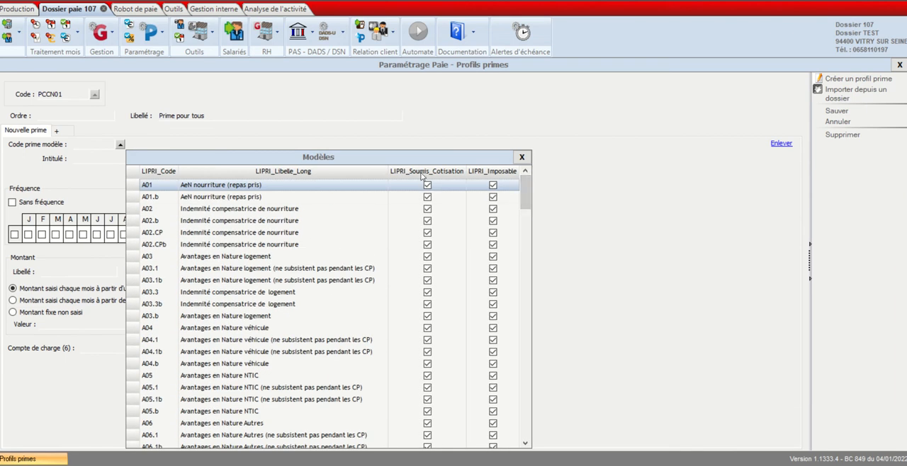
{"action": "left_click", "coordinate": [523, 157]}
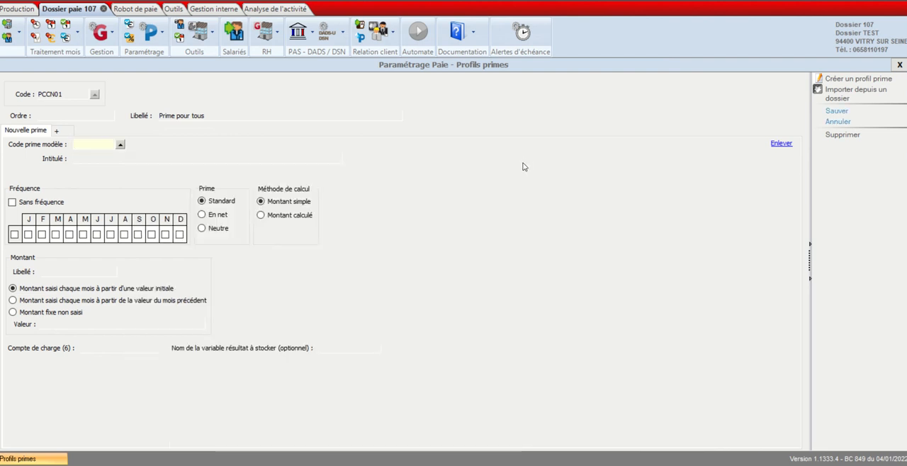
- Display the bonus characteristics summary (Caractéristiques de prime) for the collective agreement code R007, Restauration rapide
{"action": "left_click", "coordinate": [162, 35]}
{"action": "mouse_move", "coordinate": [145, 67]}
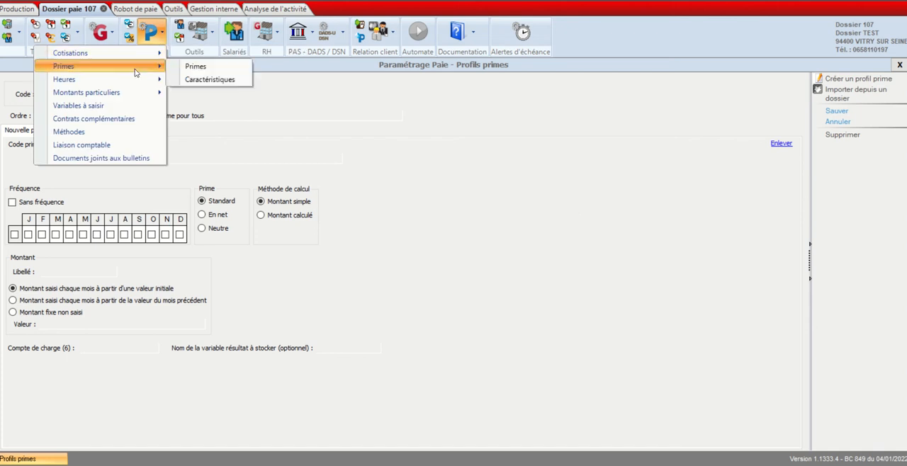
{"action": "left_click", "coordinate": [201, 86]}
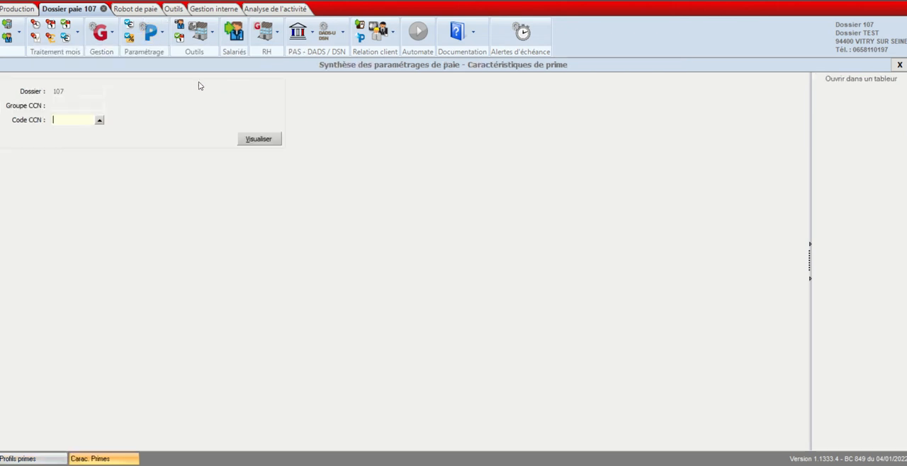
{"action": "left_click", "coordinate": [100, 120]}
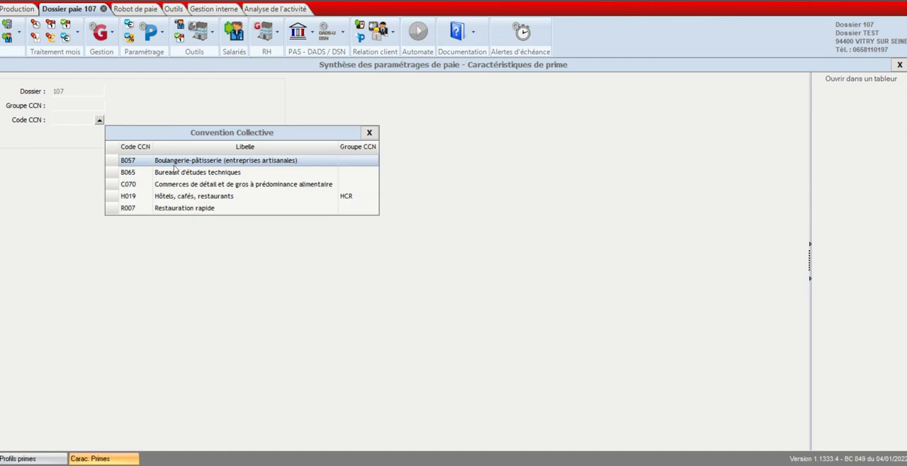
{"action": "left_click", "coordinate": [193, 209]}
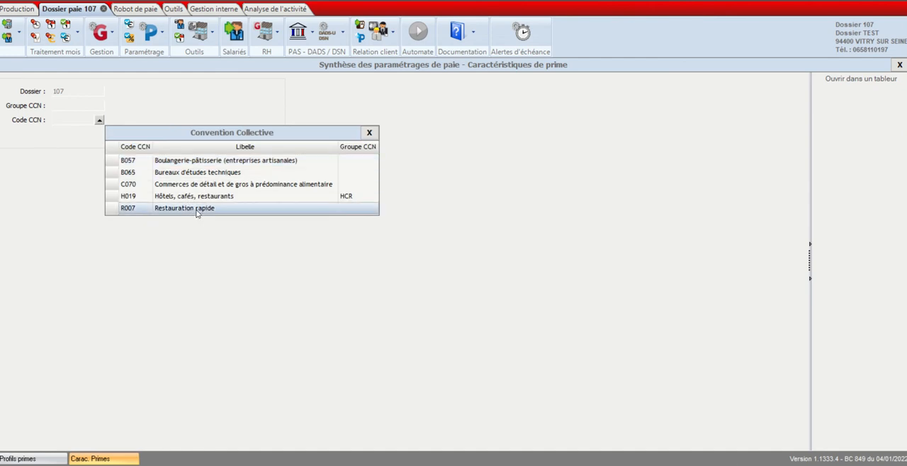
{"action": "double_click", "coordinate": [194, 213]}
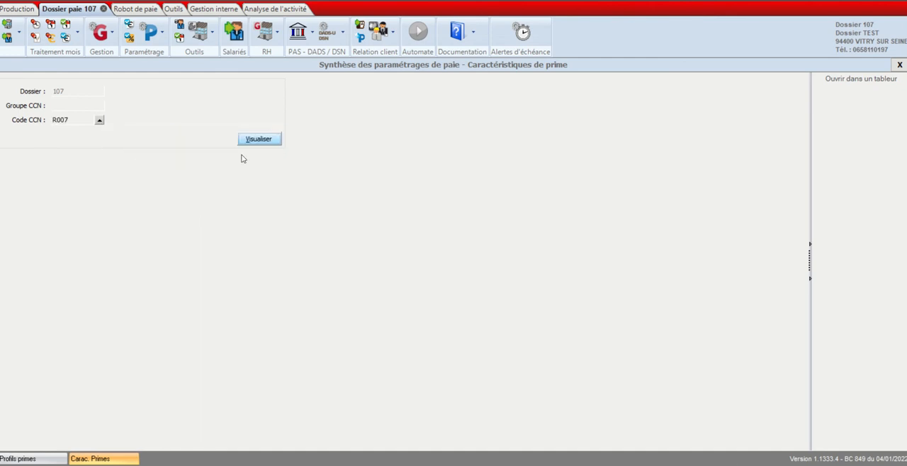
{"action": "left_click", "coordinate": [262, 141]}
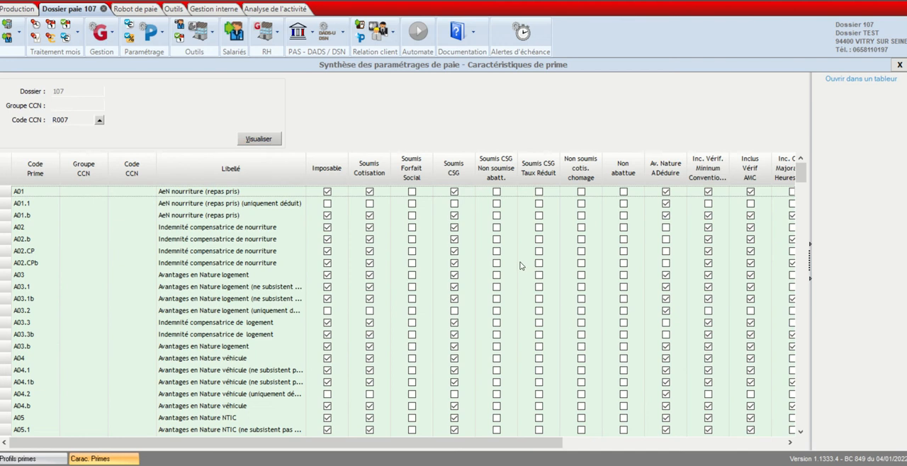
- Examine the characteristics of the model bonuses across the remaining columns and down through the A to F codes
{"action": "scroll", "coordinate": [435, 290], "scroll_direction": "down", "scroll_amount": 2}
{"action": "left_click_drag", "start_coordinate": [440, 446], "coordinate": [664, 402]}
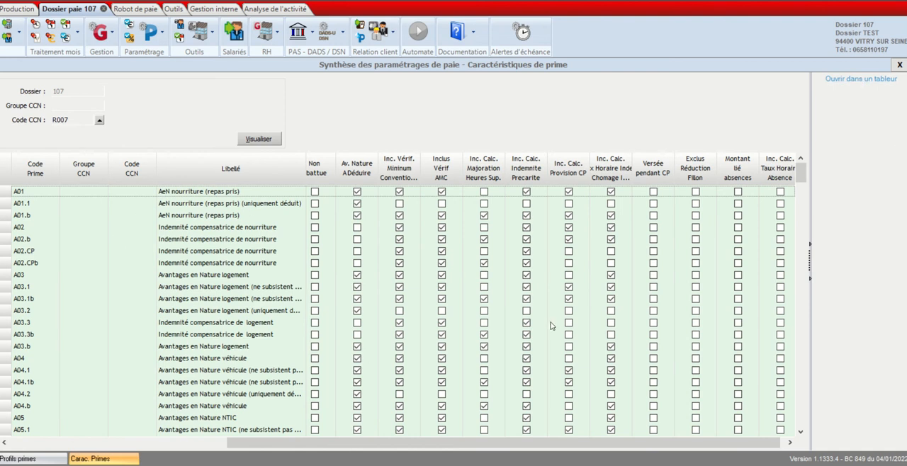
{"action": "scroll", "coordinate": [536, 321], "scroll_direction": "down", "scroll_amount": 5}
{"action": "scroll", "coordinate": [537, 321], "scroll_direction": "up", "scroll_amount": 5}
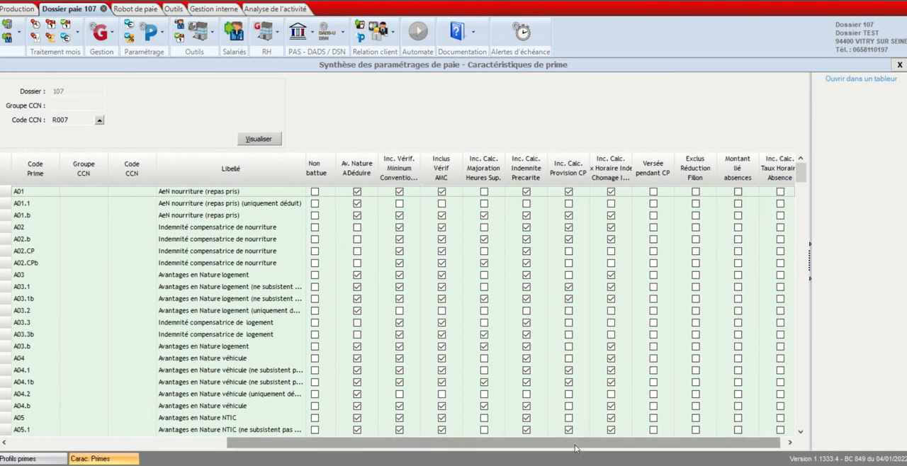
{"action": "scroll", "coordinate": [425, 333], "scroll_direction": "down", "scroll_amount": 3}
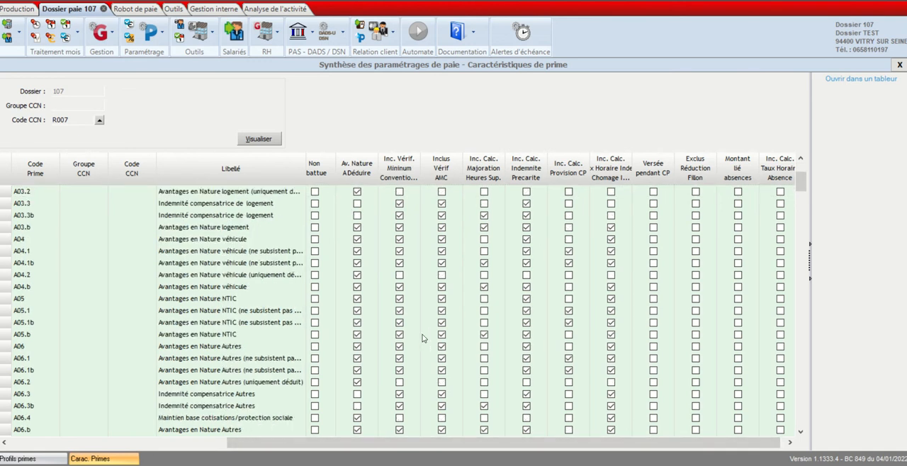
{"action": "scroll", "coordinate": [424, 338], "scroll_direction": "down", "scroll_amount": 15}
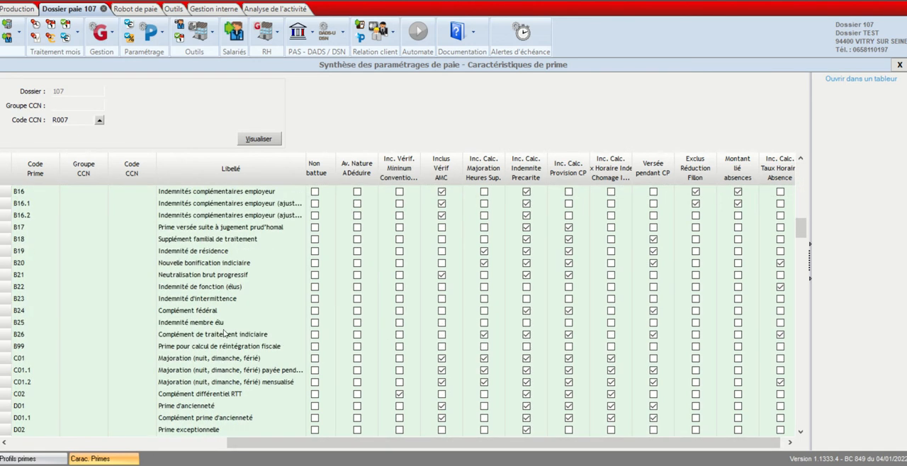
{"action": "scroll", "coordinate": [226, 333], "scroll_direction": "down", "scroll_amount": 13}
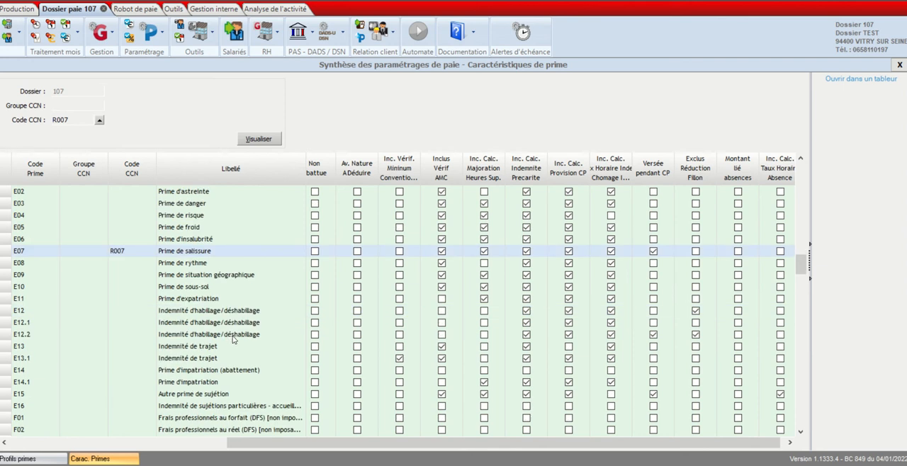
{"action": "scroll", "coordinate": [233, 340], "scroll_direction": "down", "scroll_amount": 8}
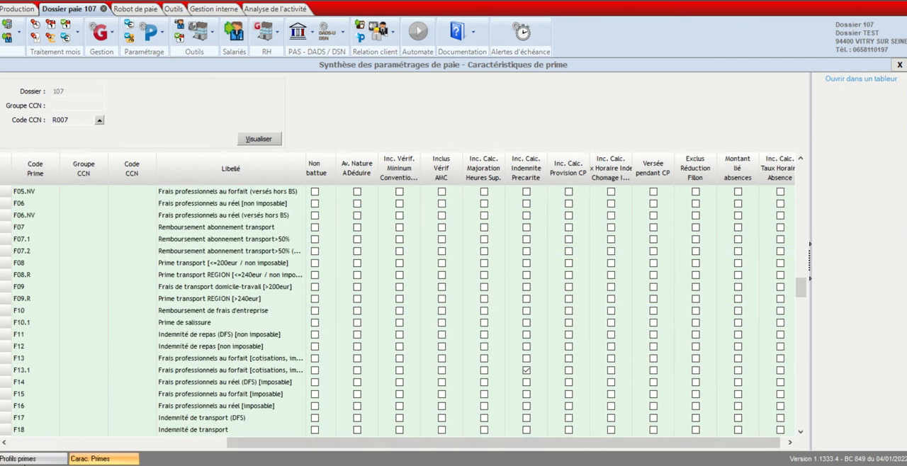
- Return to the bonus profile and set the new bonus's model code to d08
{"action": "left_click", "coordinate": [29, 458]}
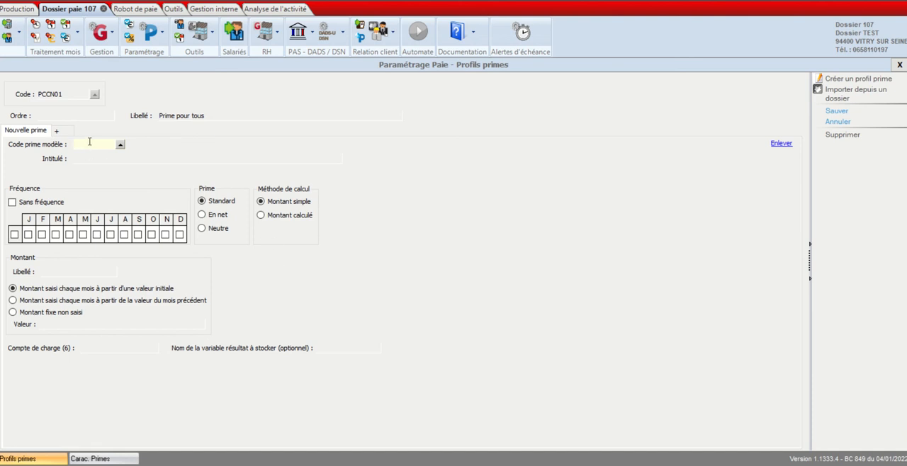
{"action": "type", "text": "d08"}
{"action": "key", "text": "Tab"}
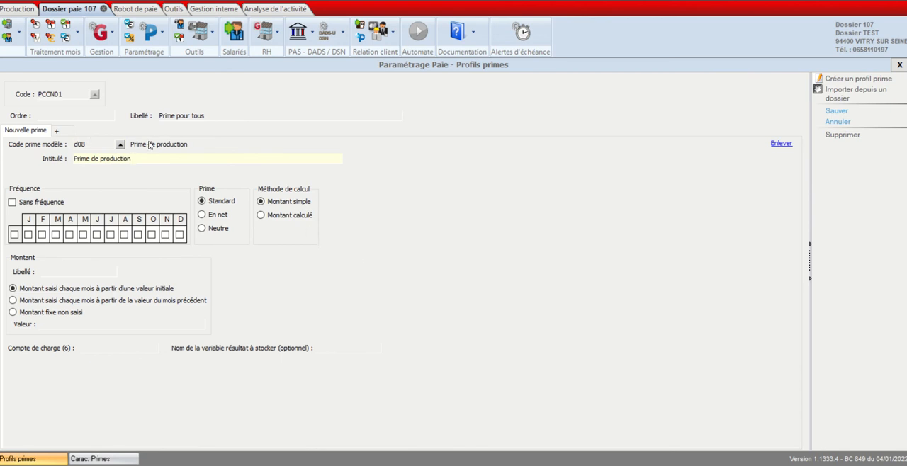
- Change the bonus's title (Intitulé) to "Prime de productivité"
{"action": "triple_click", "coordinate": [141, 159]}
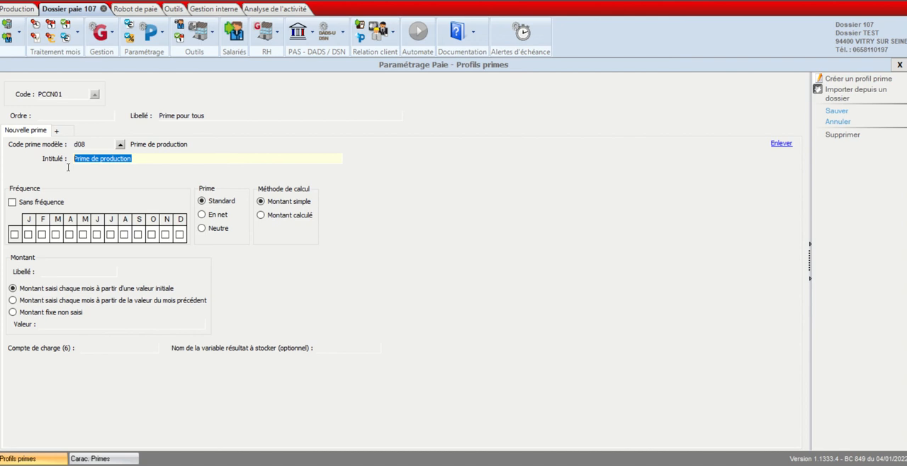
{"action": "left_click", "coordinate": [141, 159]}
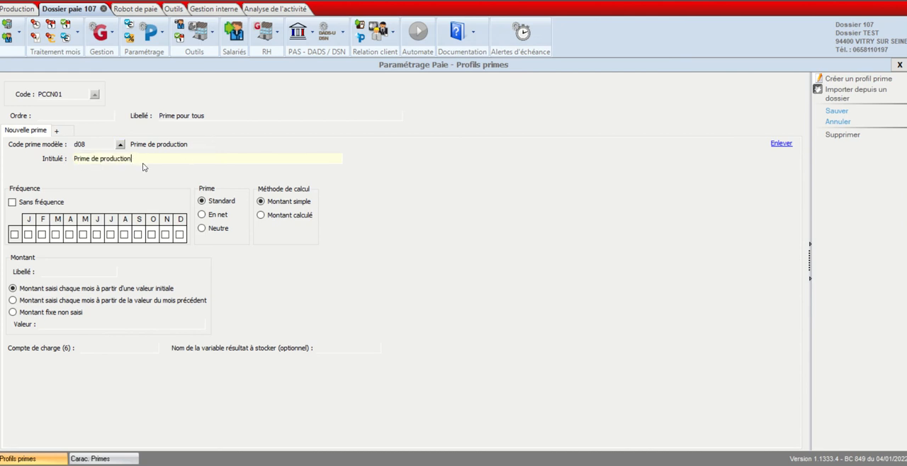
{"action": "left_click_drag", "start_coordinate": [134, 159], "coordinate": [121, 159]}
{"action": "key", "text": "BackSpace"}
{"action": "type", "text": "tivité"}
{"action": "left_click_drag", "start_coordinate": [144, 160], "coordinate": [74, 159]}
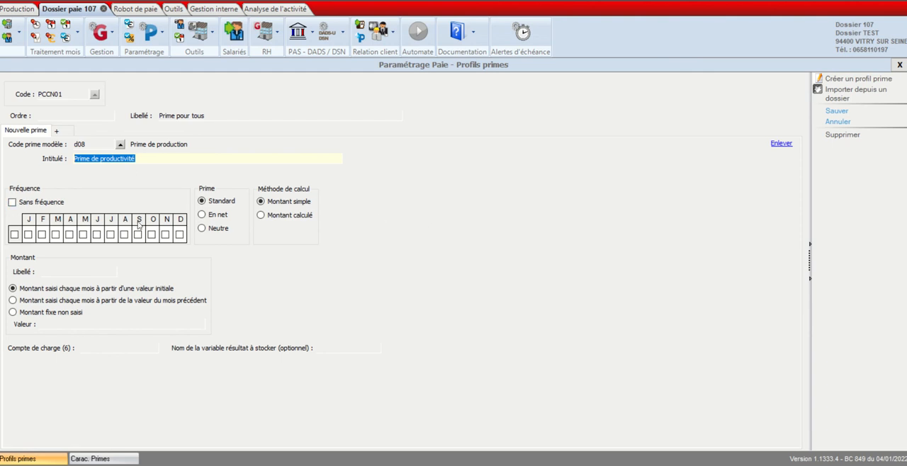
{"action": "left_click", "coordinate": [29, 235]}
{"action": "left_click", "coordinate": [42, 235]}
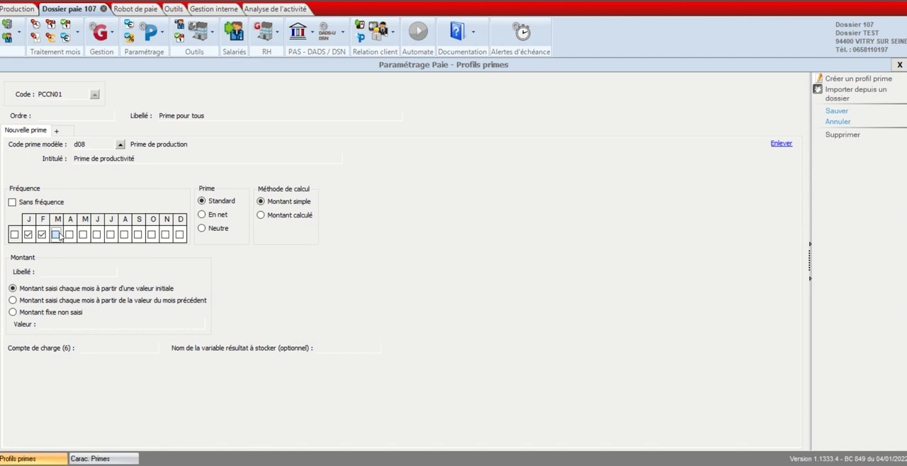
{"action": "left_click", "coordinate": [28, 235]}
{"action": "left_click", "coordinate": [42, 234]}
{"action": "left_click", "coordinate": [14, 235]}
- Set the bonus's frequency to "Sans fréquence"
{"action": "left_click", "coordinate": [12, 202]}
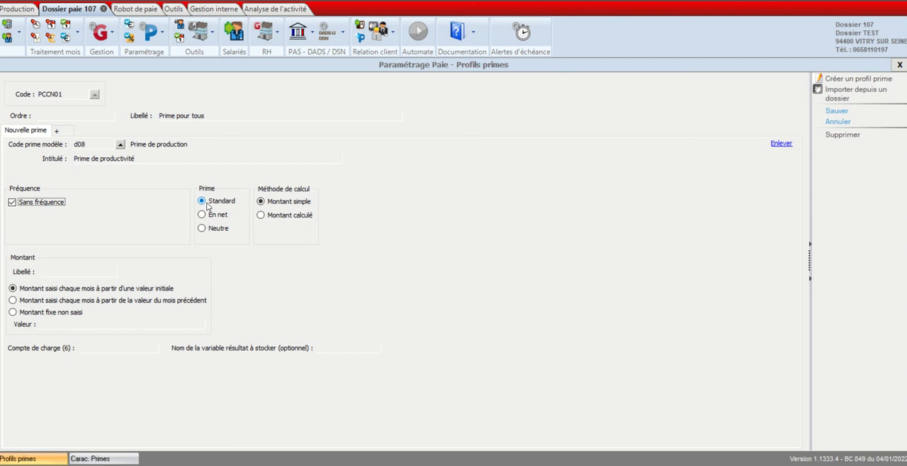
{"action": "left_click", "coordinate": [206, 217]}
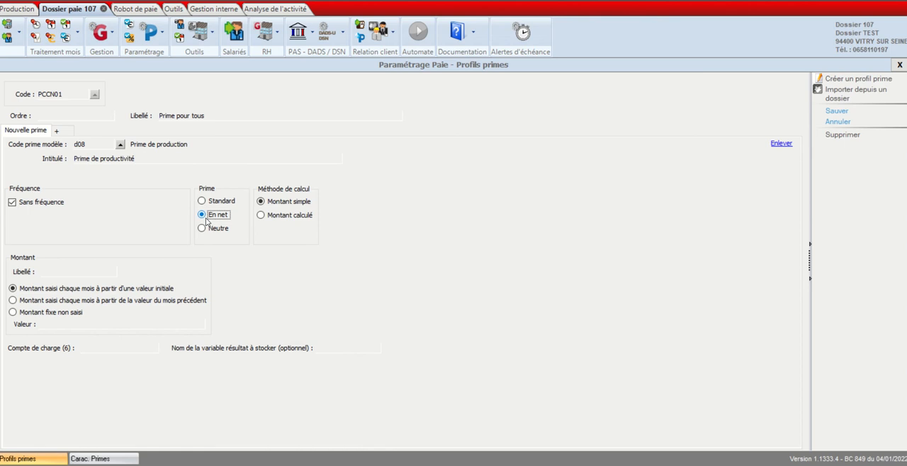
{"action": "left_click", "coordinate": [202, 229]}
{"action": "left_click", "coordinate": [202, 202]}
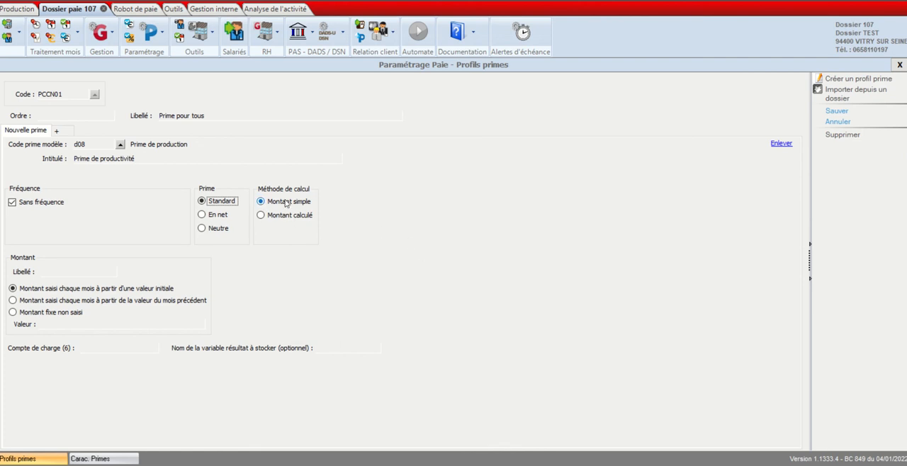
{"action": "left_click", "coordinate": [262, 216]}
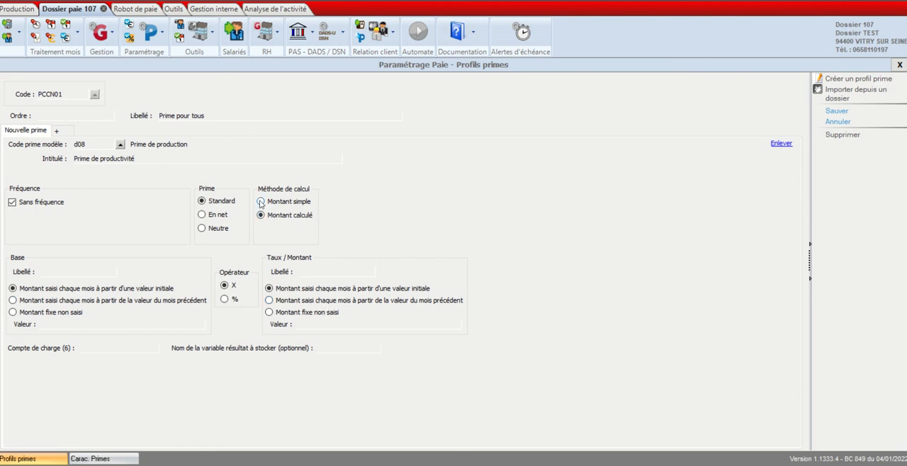
{"action": "left_click", "coordinate": [261, 202]}
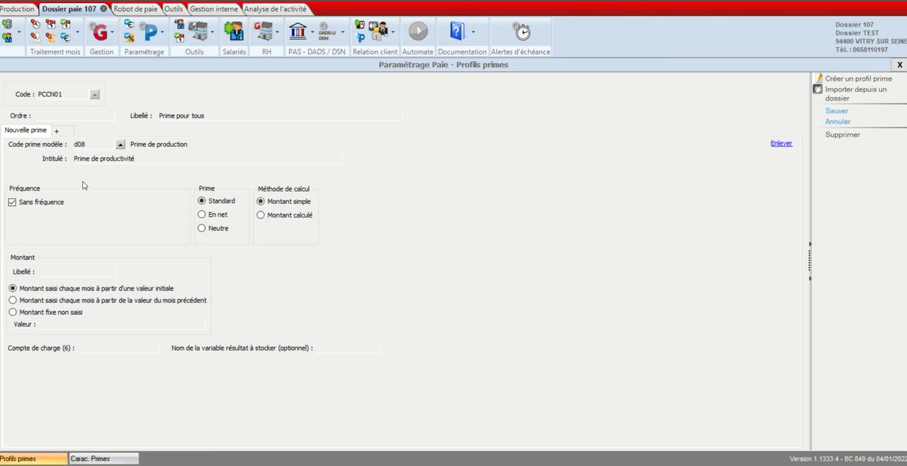
{"action": "left_click", "coordinate": [260, 216]}
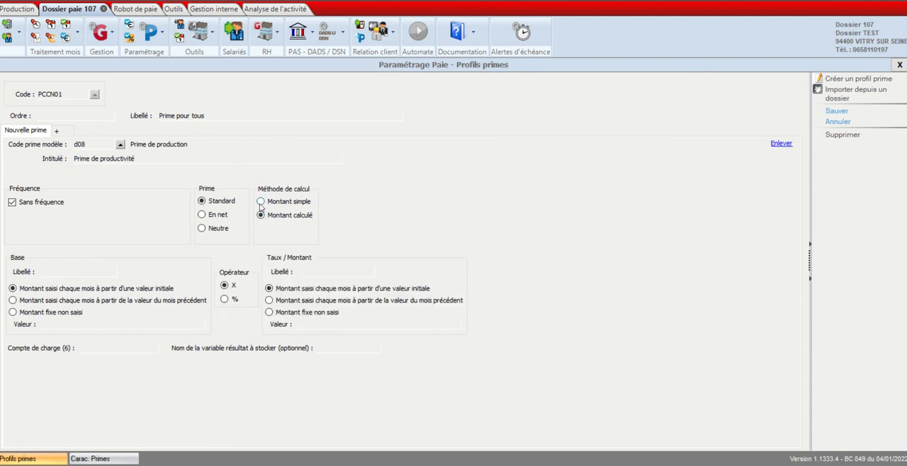
{"action": "left_click", "coordinate": [260, 203]}
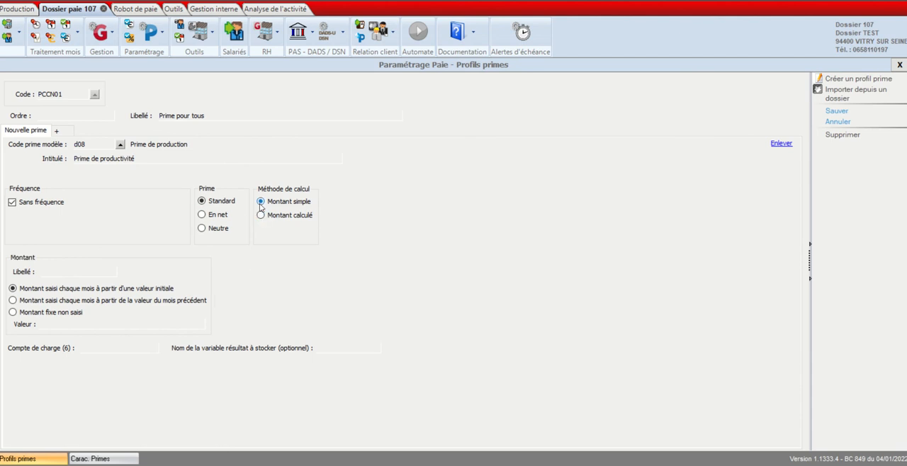
- Enter "Produc" as the label (Libellé) of the bonus amount
{"action": "left_click", "coordinate": [46, 272]}
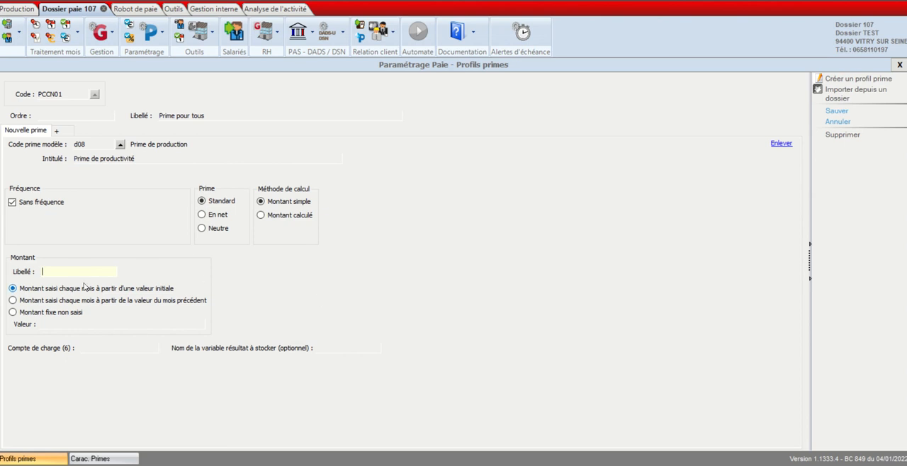
{"action": "type", "text": "Produc"}
{"action": "left_click", "coordinate": [86, 324]}
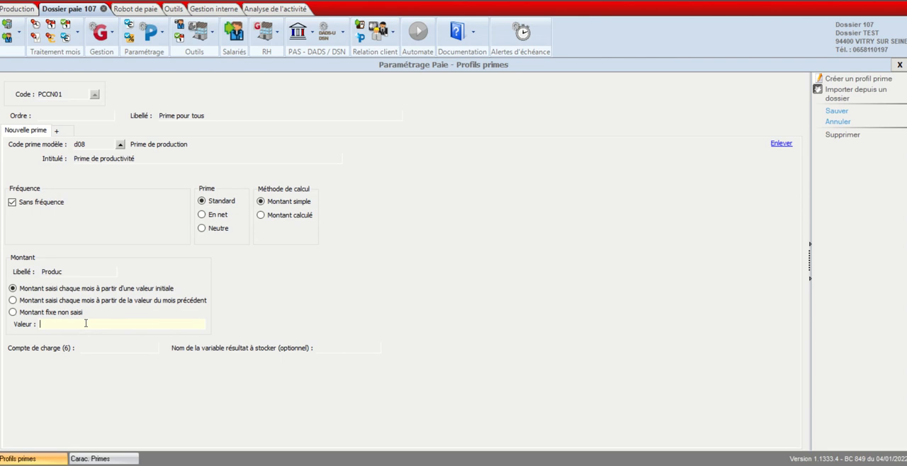
{"action": "left_click", "coordinate": [13, 301]}
{"action": "left_click", "coordinate": [13, 313]}
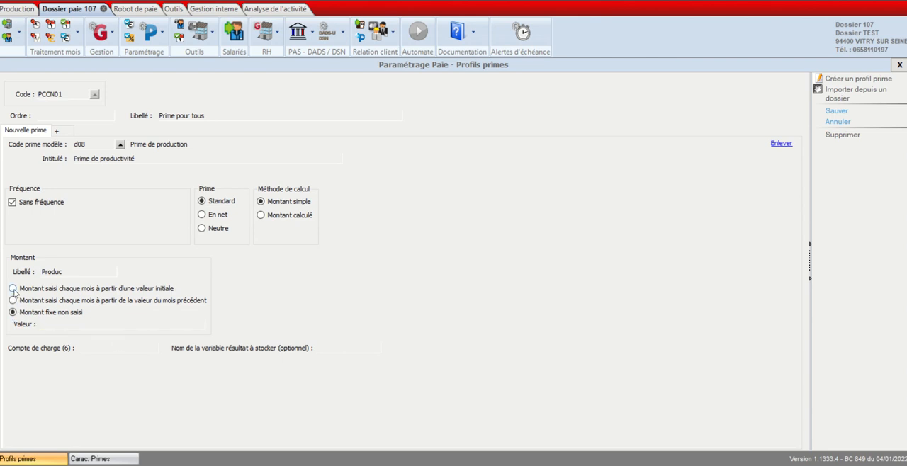
{"action": "left_click", "coordinate": [13, 288]}
{"action": "left_click", "coordinate": [55, 325]}
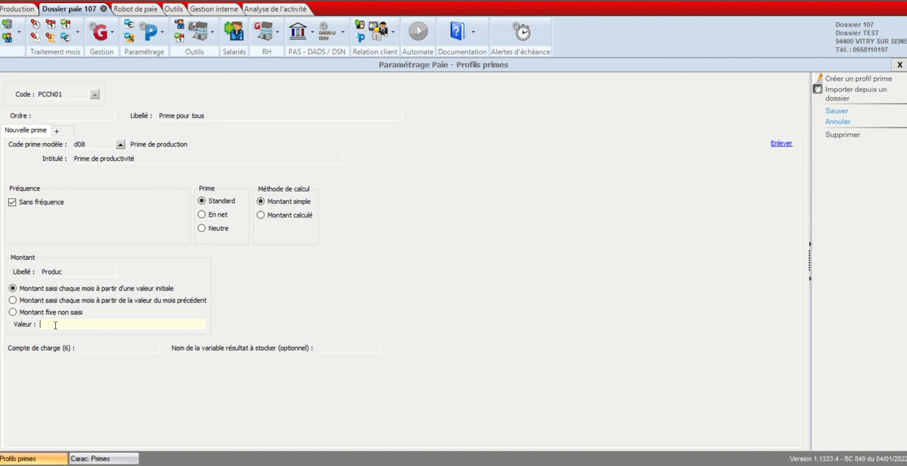
{"action": "type", "text": "100"}
{"action": "key", "text": "BackSpace"}
{"action": "key", "text": "BackSpace"}
{"action": "key", "text": "BackSpace"}
- Set the bonus amount's value to 100, using the option for monthly entry from an initial value ("à partir d'une valeur initiale")
{"action": "left_click", "coordinate": [22, 305]}
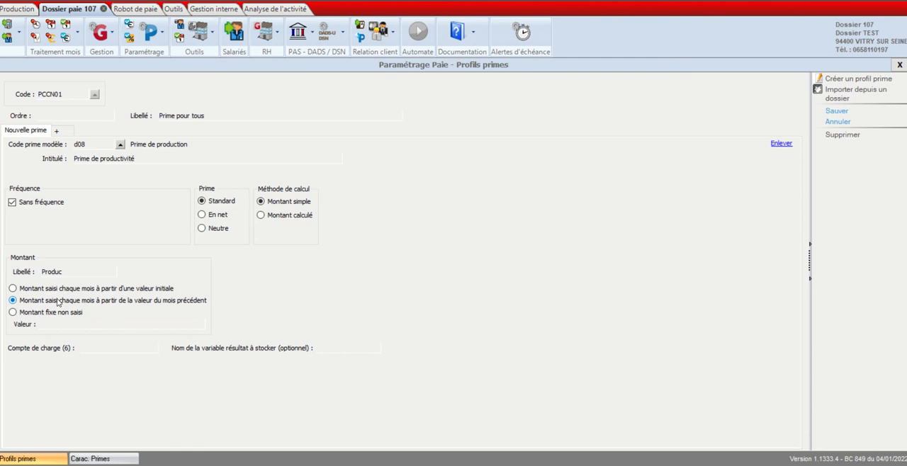
{"action": "left_click", "coordinate": [12, 313]}
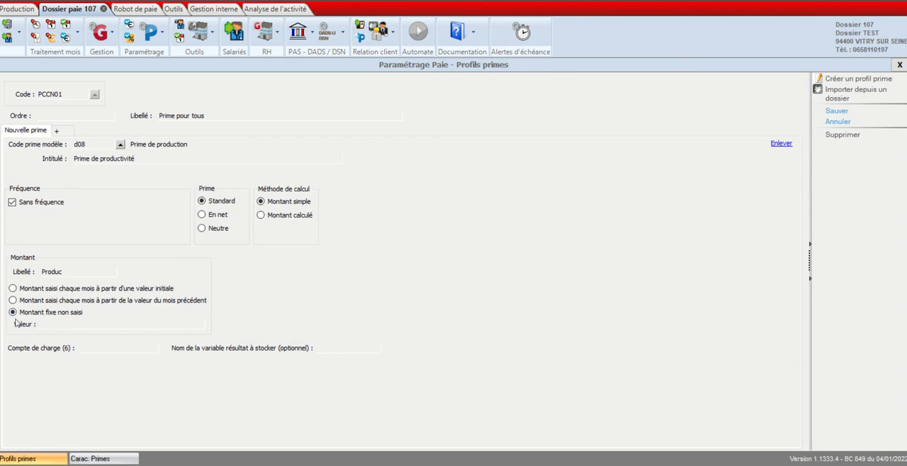
{"action": "left_click", "coordinate": [59, 326]}
{"action": "type", "text": "100"}
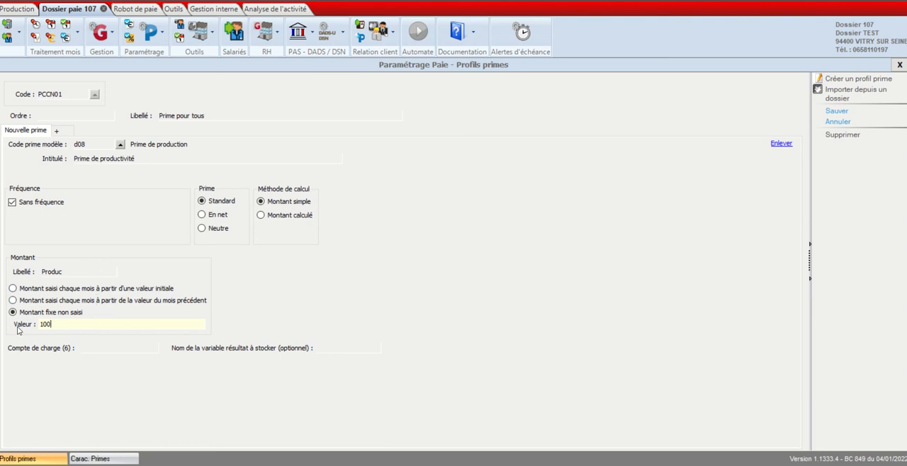
{"action": "left_click", "coordinate": [12, 289]}
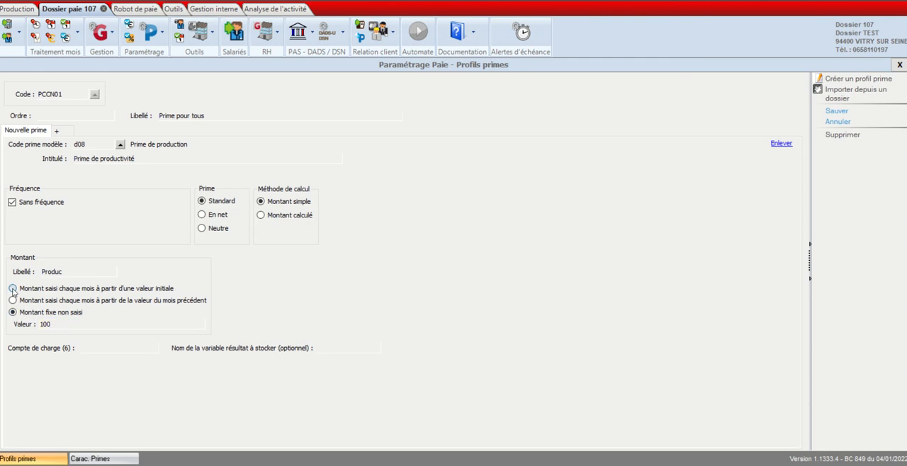
- Switch the calculation method to "Montant calculé" and define the base with the label "CA" and an empty value
{"action": "left_click", "coordinate": [261, 215]}
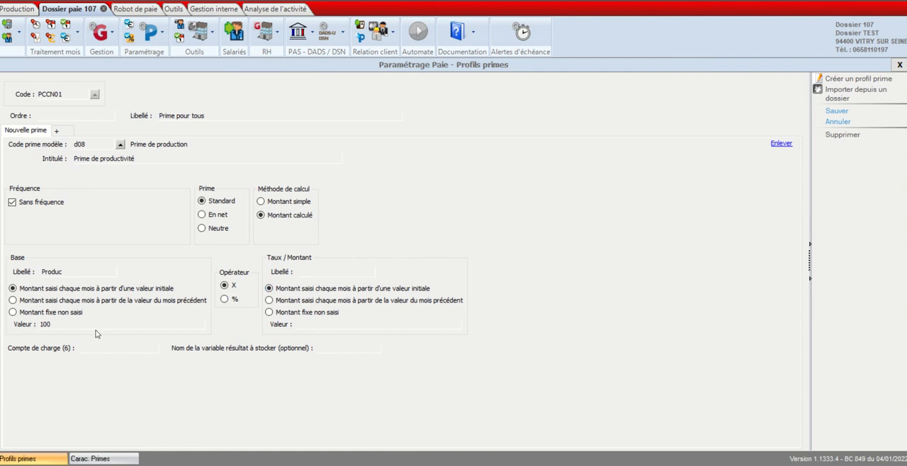
{"action": "left_click_drag", "start_coordinate": [62, 326], "coordinate": [0, 331]}
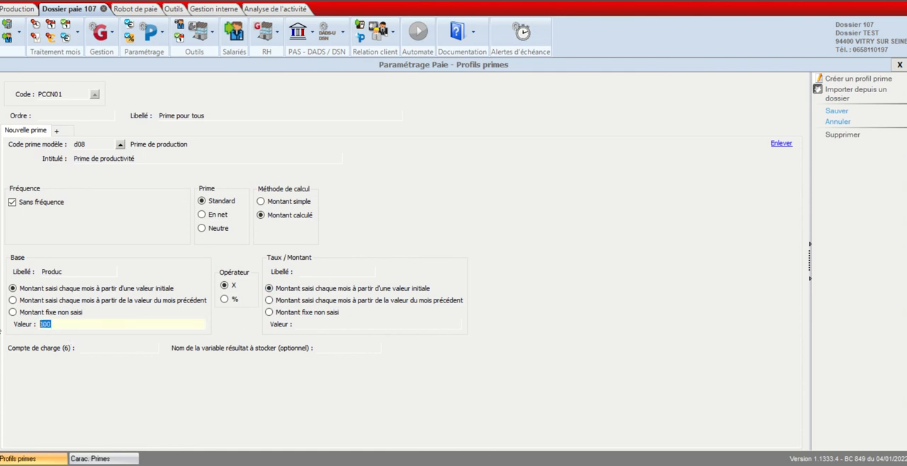
{"action": "key", "text": "BackSpace"}
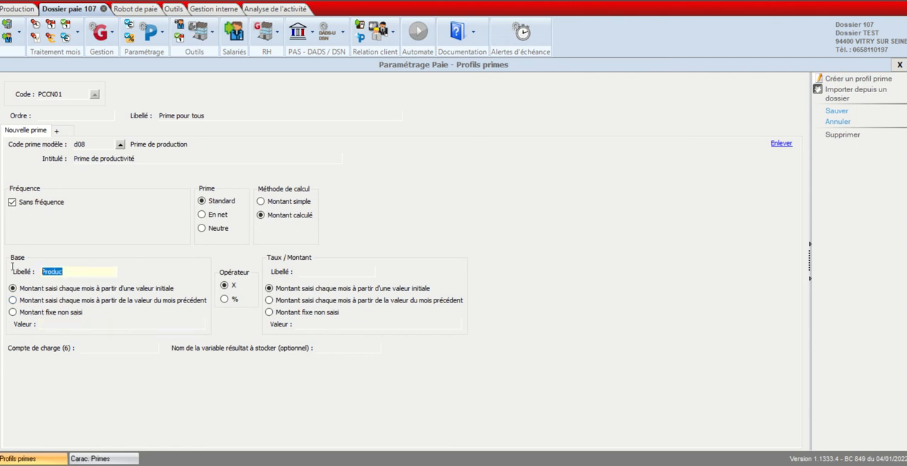
{"action": "double_click", "coordinate": [76, 272]}
{"action": "type", "text": "CA"}
- Set the operator to % and the Taux / Montant to "Montant fixe non saisi" with a value of 5
{"action": "left_click", "coordinate": [226, 300]}
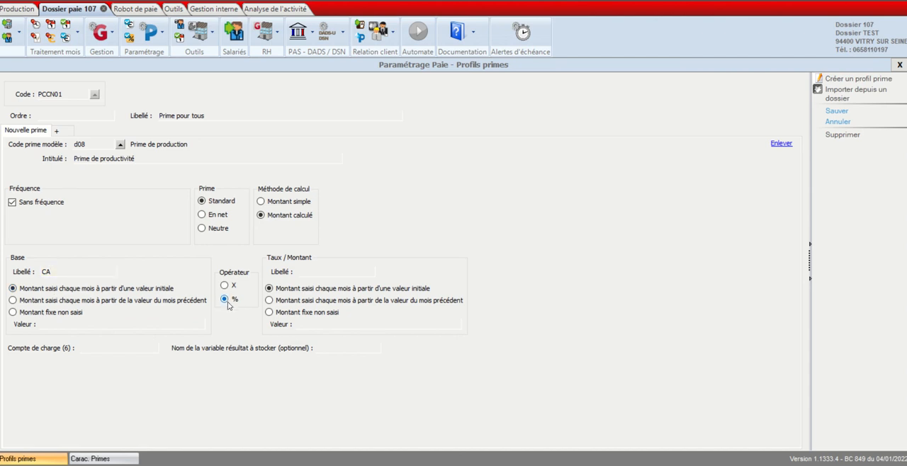
{"action": "left_click", "coordinate": [269, 313]}
{"action": "left_click", "coordinate": [341, 324]}
{"action": "type", "text": "5"}
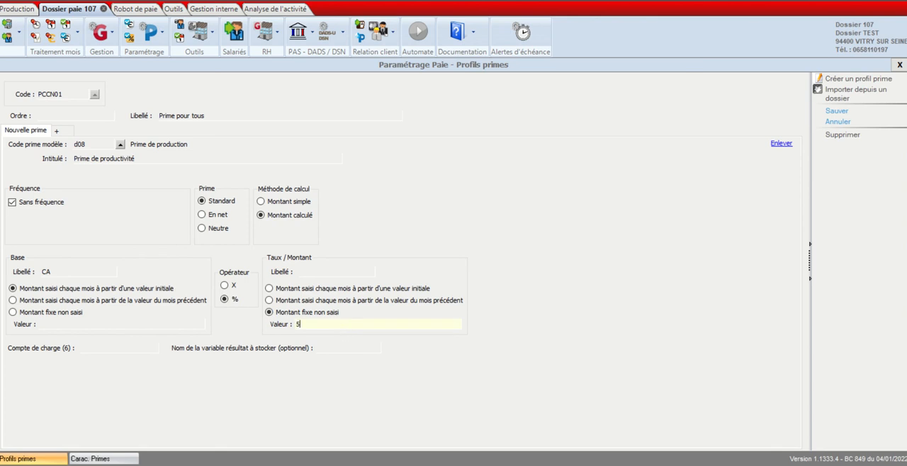
{"action": "left_click", "coordinate": [224, 285]}
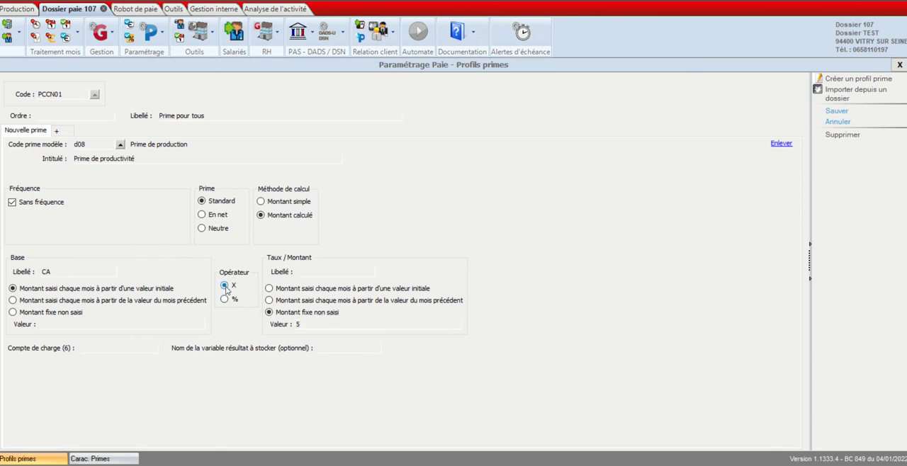
{"action": "left_click", "coordinate": [224, 300]}
{"action": "left_click", "coordinate": [269, 289]}
{"action": "left_click", "coordinate": [314, 325]}
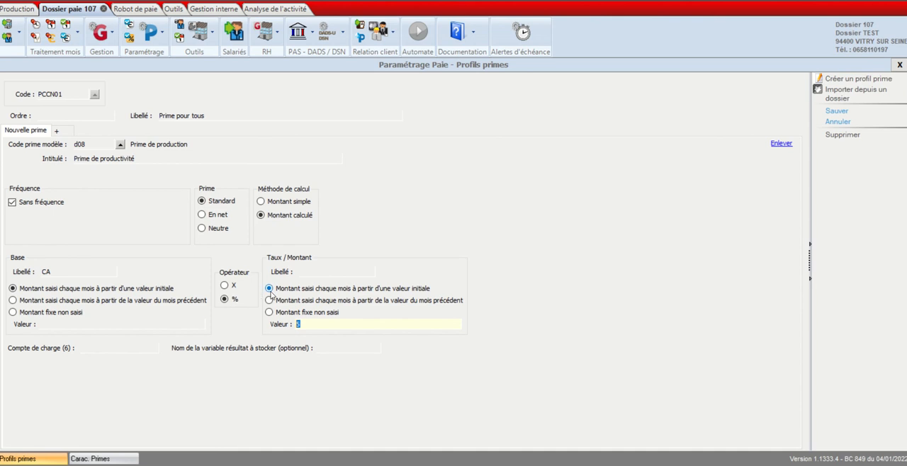
{"action": "left_click", "coordinate": [309, 325]}
{"action": "left_click", "coordinate": [269, 312]}
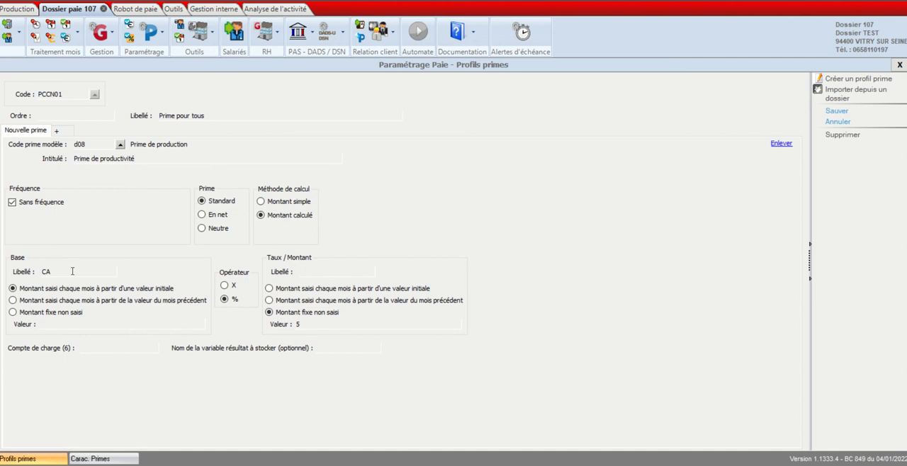
{"action": "left_click", "coordinate": [97, 327]}
{"action": "left_click", "coordinate": [315, 324]}
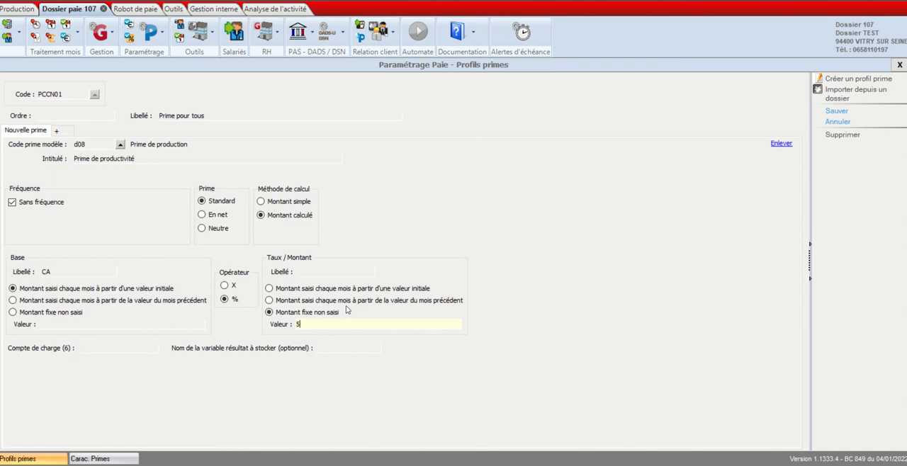
- Save the productivity bonus and add a new nested profile entry to the PCCN01 bonus profile
{"action": "left_click", "coordinate": [836, 112]}
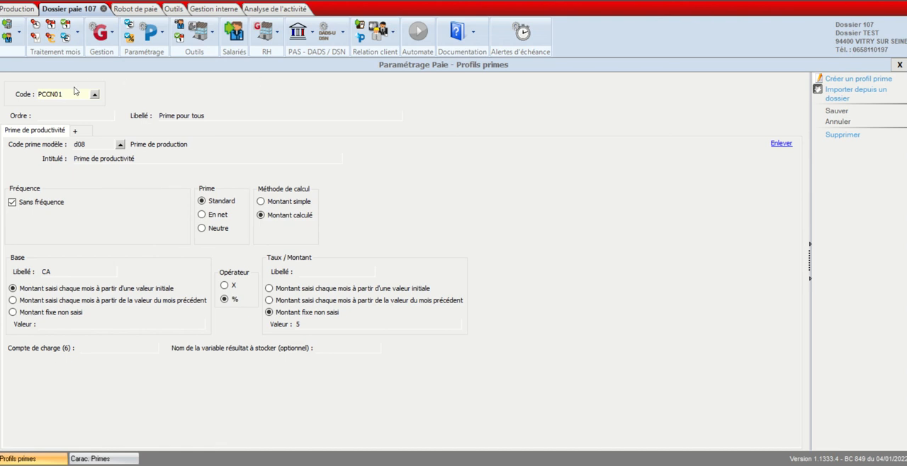
{"action": "left_click", "coordinate": [78, 133]}
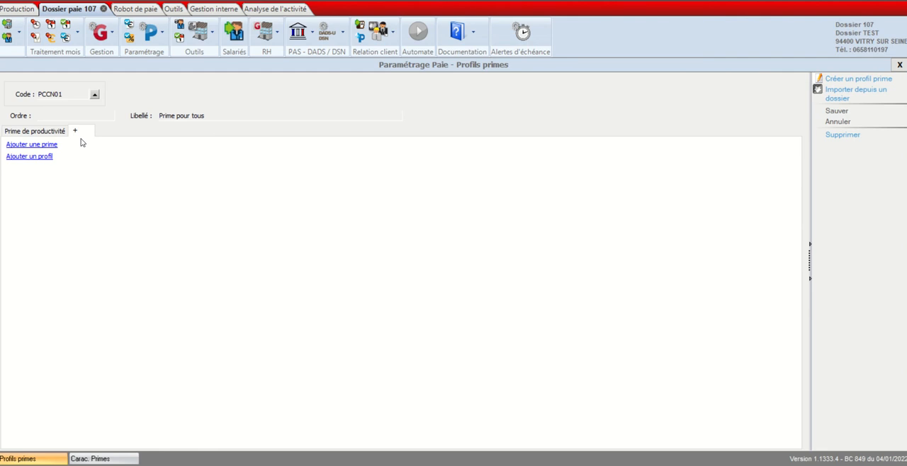
{"action": "left_click", "coordinate": [41, 132]}
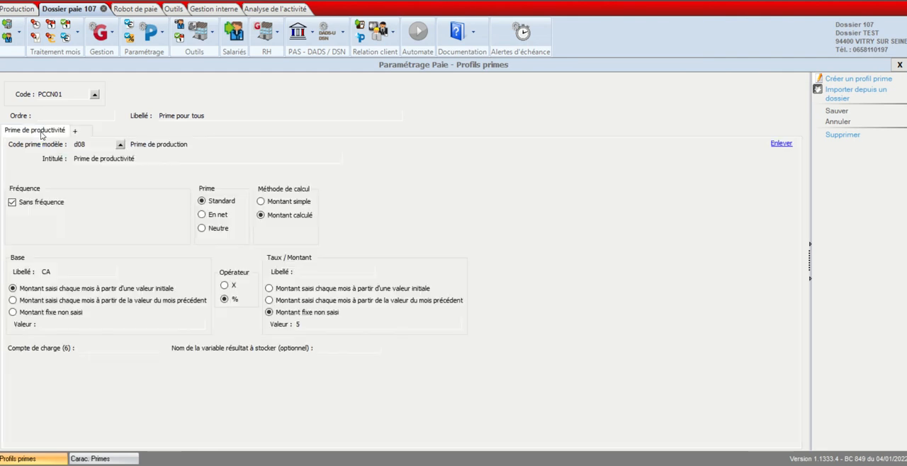
{"action": "left_click", "coordinate": [88, 131]}
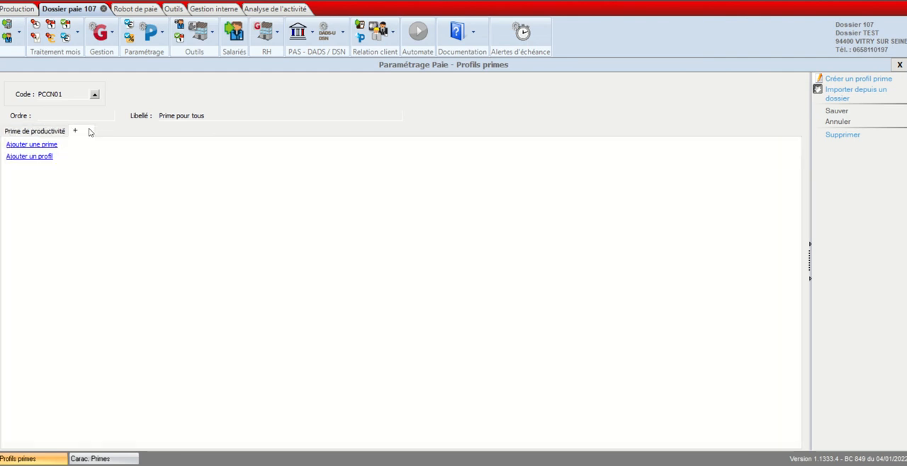
{"action": "left_click", "coordinate": [34, 157]}
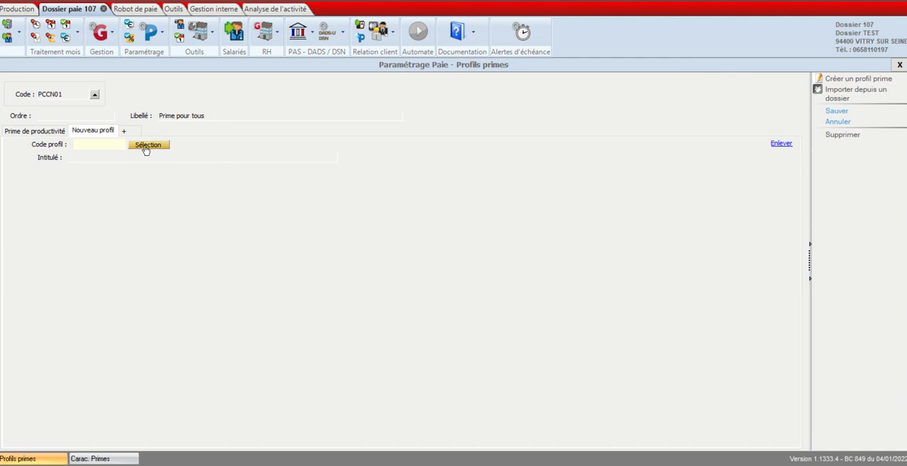
- Filter the available profiles on ACHAT, assign PEXPVACHAT (Profil de prime exceptionnelle de pouvoir d'achat) to the new entry and save
{"action": "left_click", "coordinate": [146, 146]}
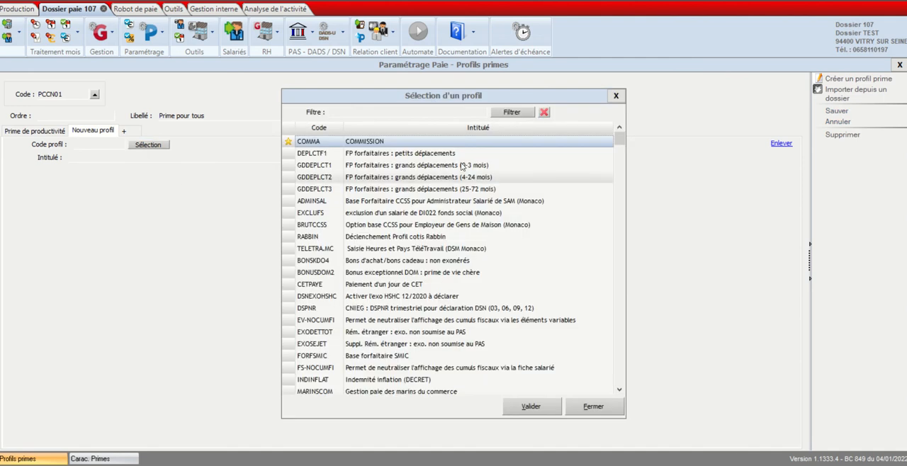
{"action": "scroll", "coordinate": [423, 310], "scroll_direction": "down", "scroll_amount": 6}
{"action": "scroll", "coordinate": [424, 284], "scroll_direction": "up", "scroll_amount": 6}
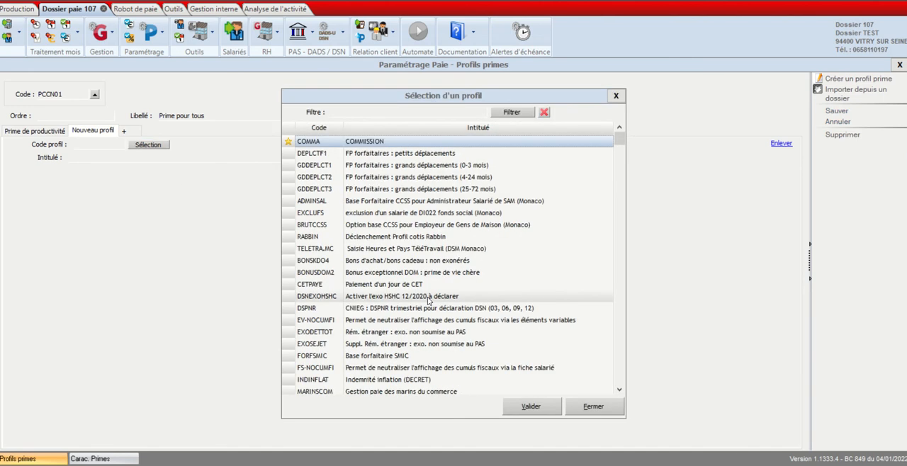
{"action": "left_click", "coordinate": [382, 115]}
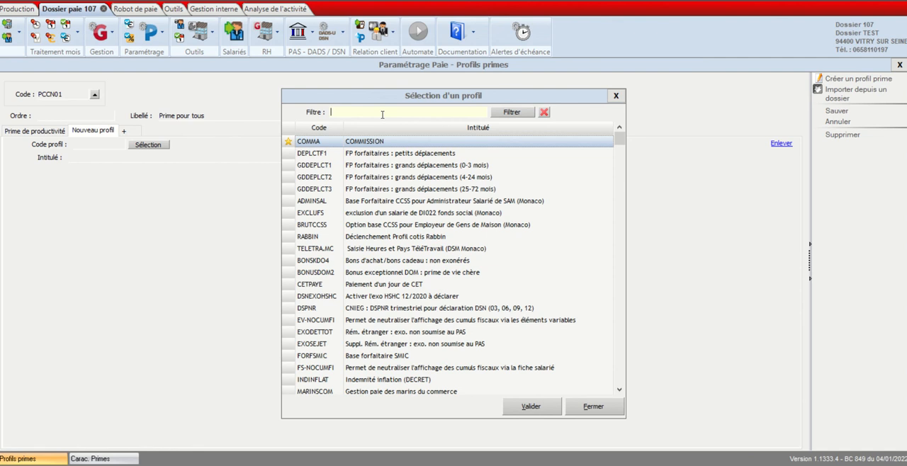
{"action": "type", "text": "P"}
{"action": "left_click", "coordinate": [516, 114]}
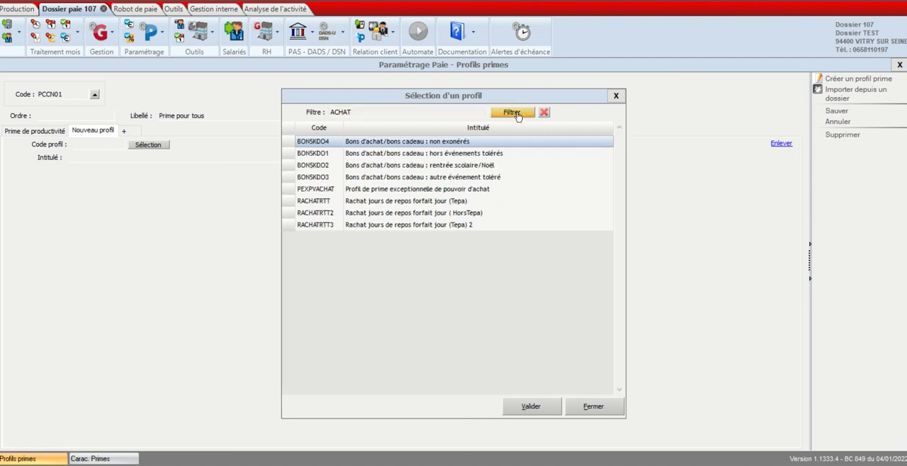
{"action": "double_click", "coordinate": [386, 194]}
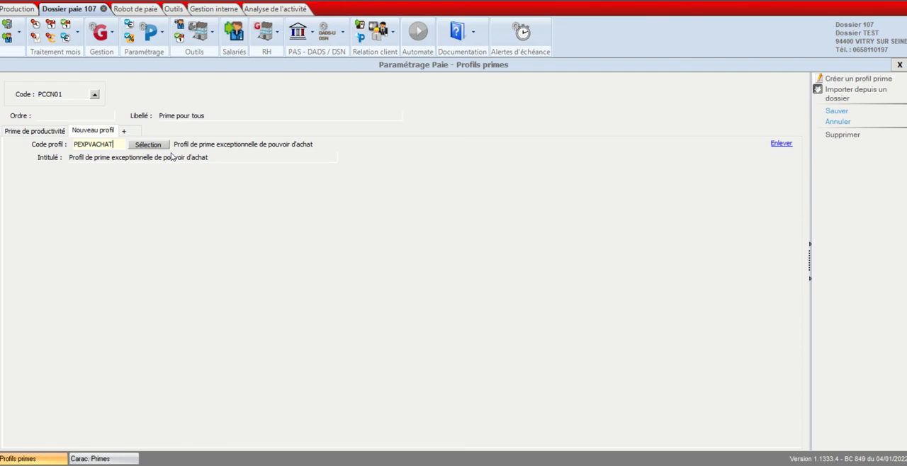
{"action": "left_click", "coordinate": [836, 112]}
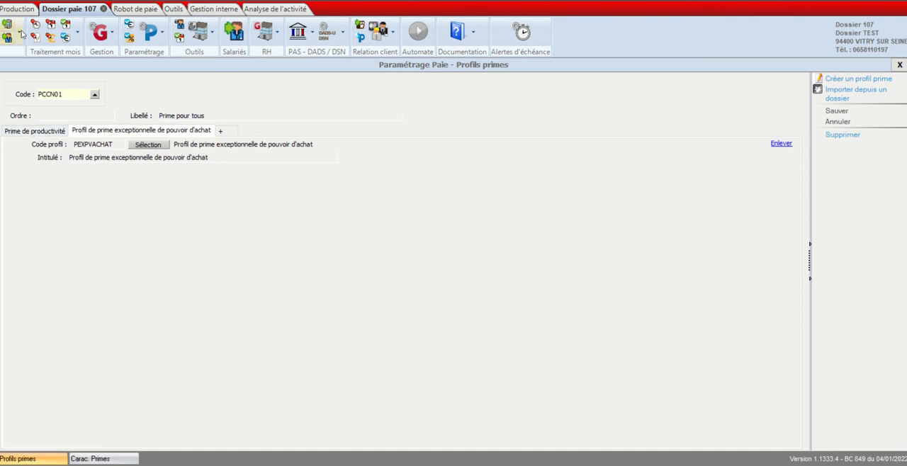
- View the Mandataire Social employee's September 2021 payslip from the Etat d'avancement, dismissing the alerts
{"action": "left_click", "coordinate": [78, 32]}
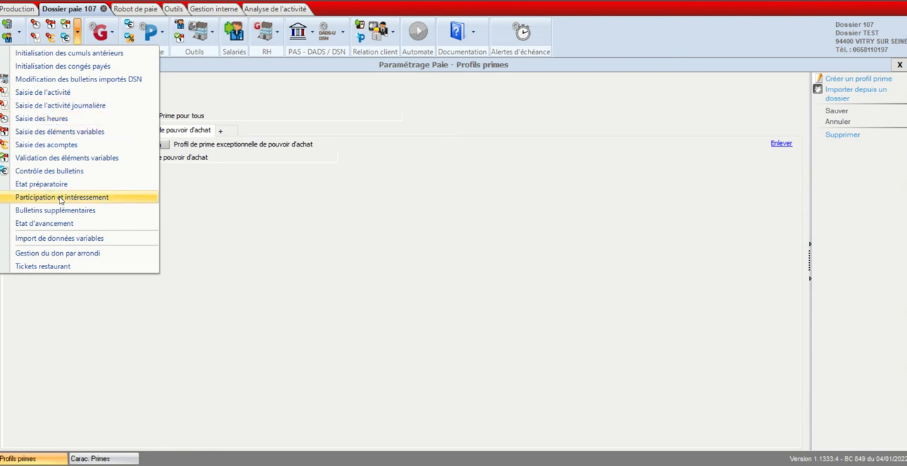
{"action": "left_click", "coordinate": [61, 224]}
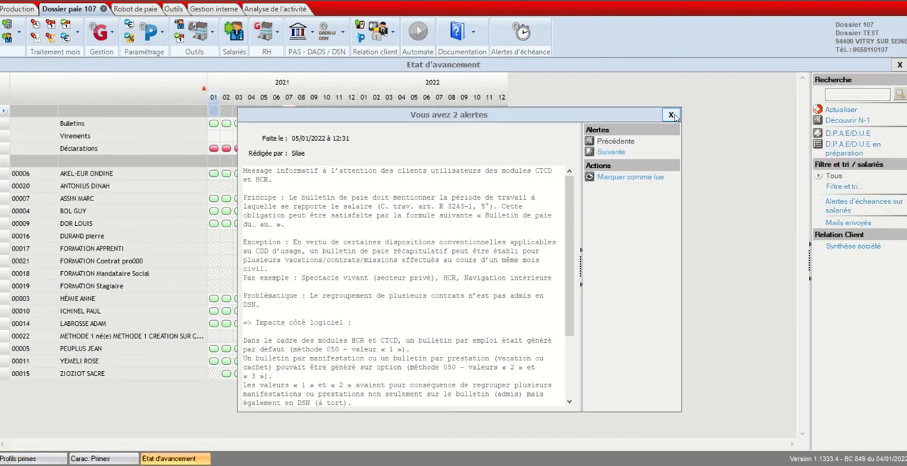
{"action": "left_click", "coordinate": [670, 114]}
{"action": "double_click", "coordinate": [315, 275]}
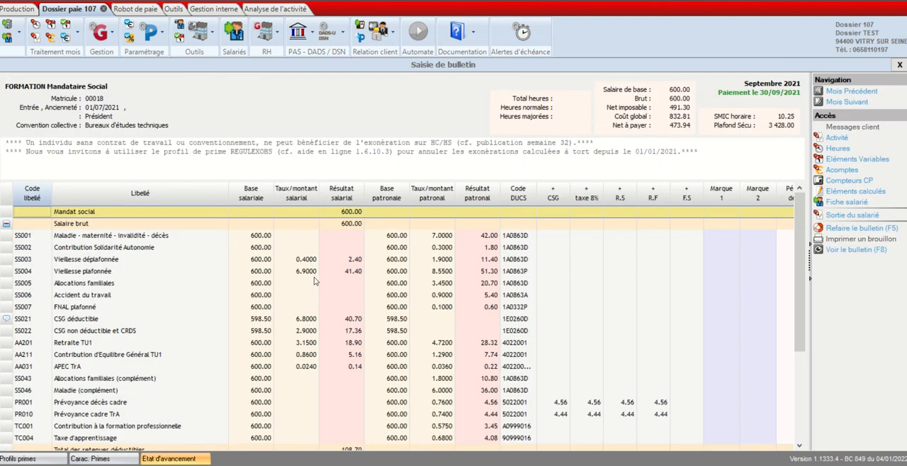
{"action": "left_click", "coordinate": [899, 65]}
- Calculate the October 2021 payslip for the Mandataire Social employee
{"action": "left_click", "coordinate": [326, 273]}
{"action": "right_click", "coordinate": [326, 274]}
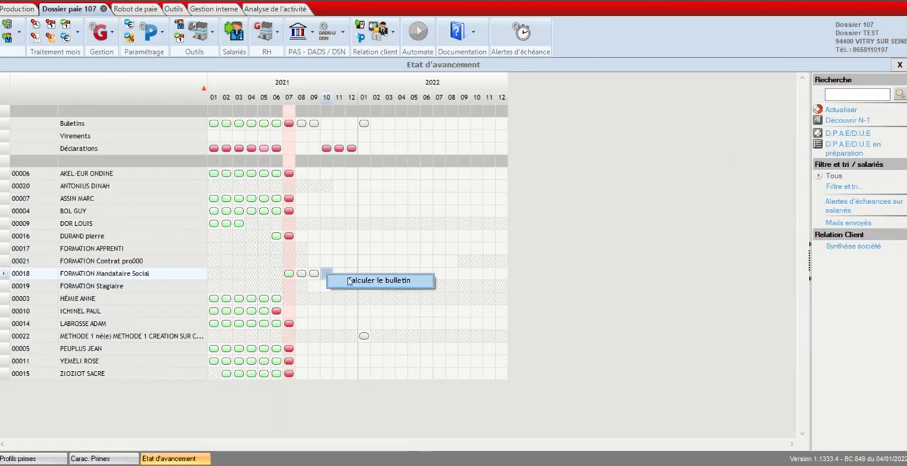
{"action": "left_click", "coordinate": [352, 284]}
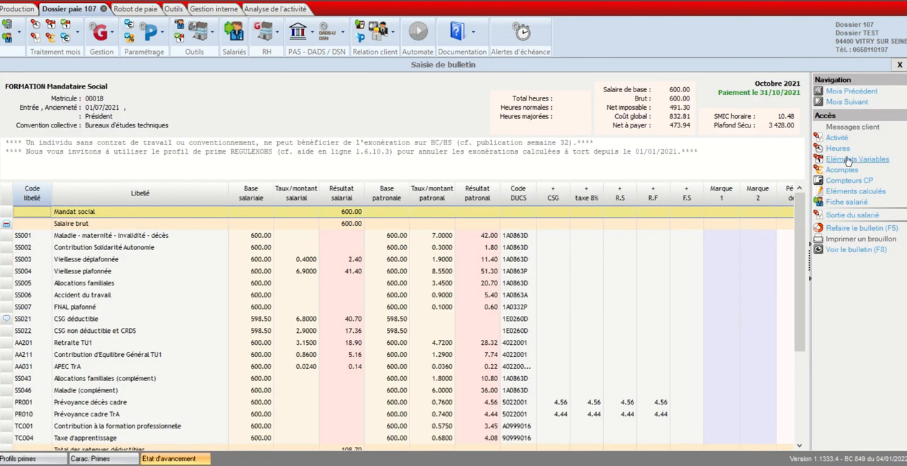
- Examine the CA and PEPA_MT columns in the payslip's October 2021 variable elements, and return to the bonus profile
{"action": "left_click", "coordinate": [849, 161]}
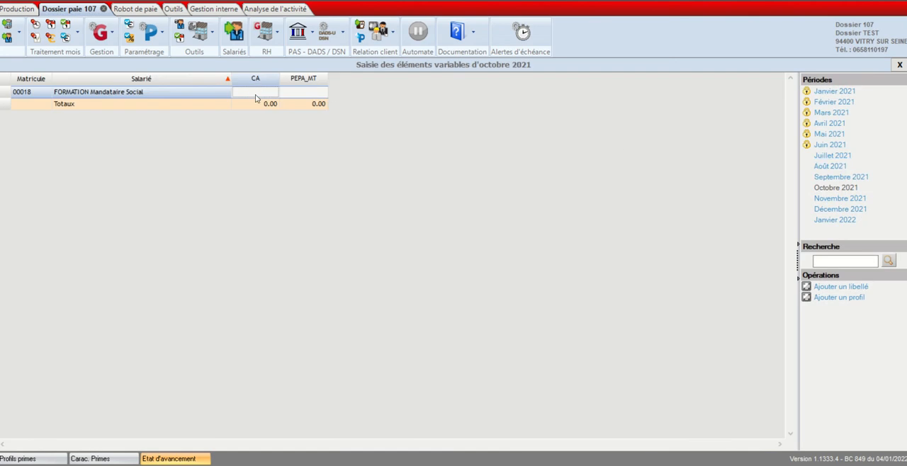
{"action": "left_click", "coordinate": [297, 99]}
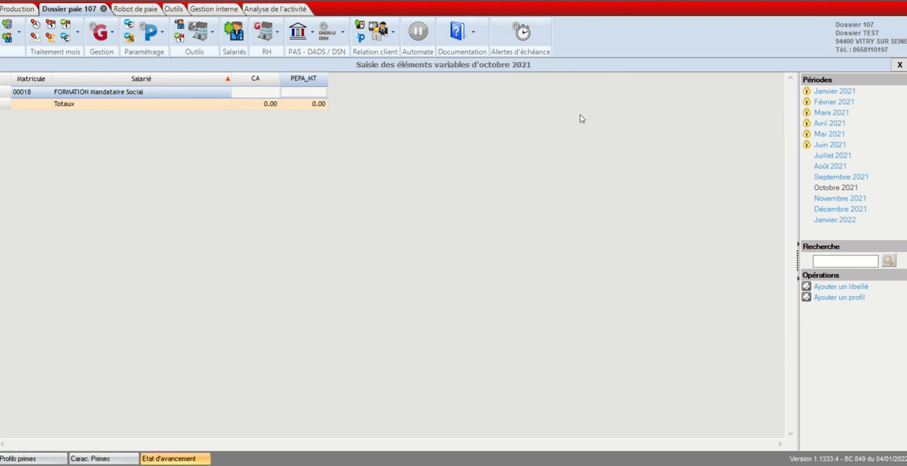
{"action": "left_click", "coordinate": [900, 65]}
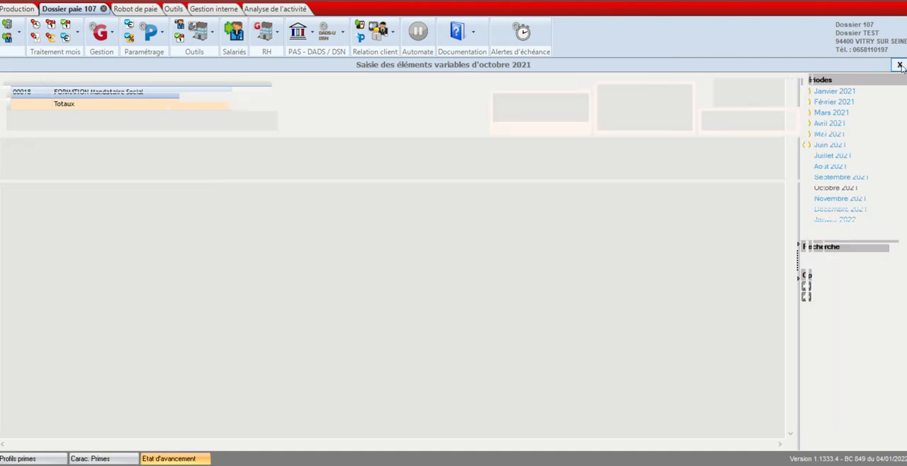
{"action": "left_click", "coordinate": [899, 64]}
{"action": "left_click", "coordinate": [899, 65]}
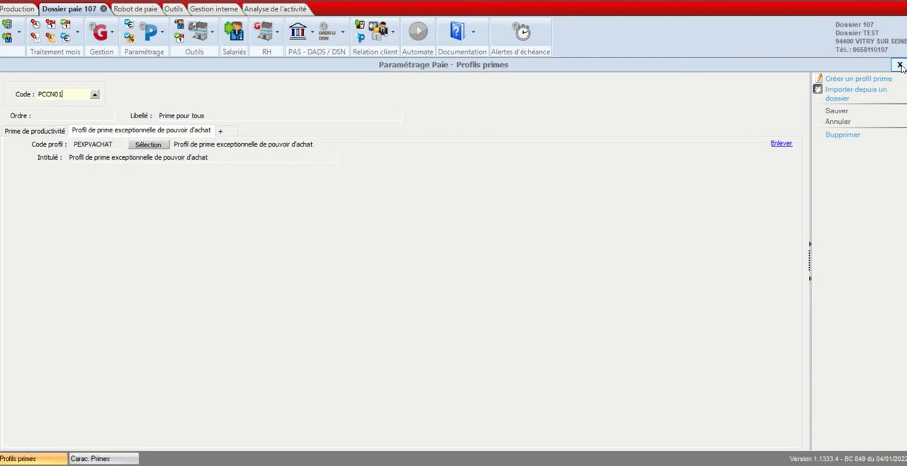